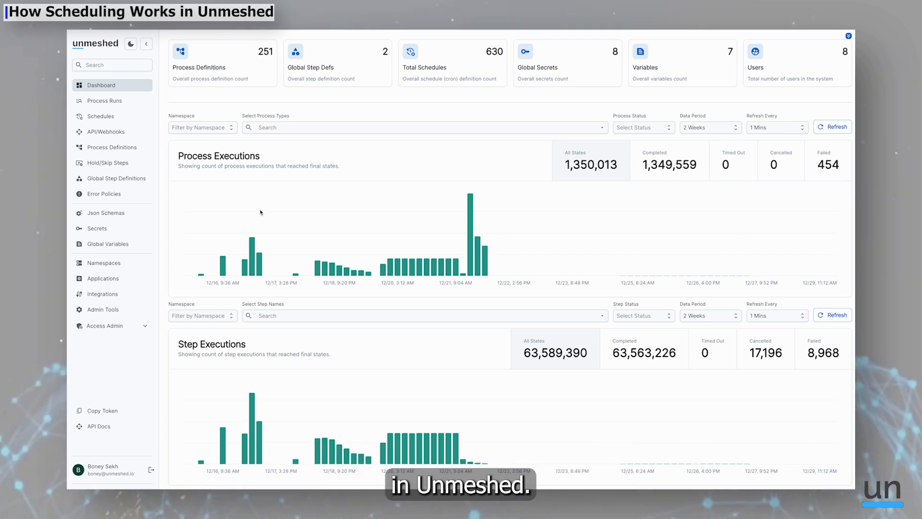
# Create a new process definition named complex-batch-job in the default namespace.
pyautogui.click(111, 147)
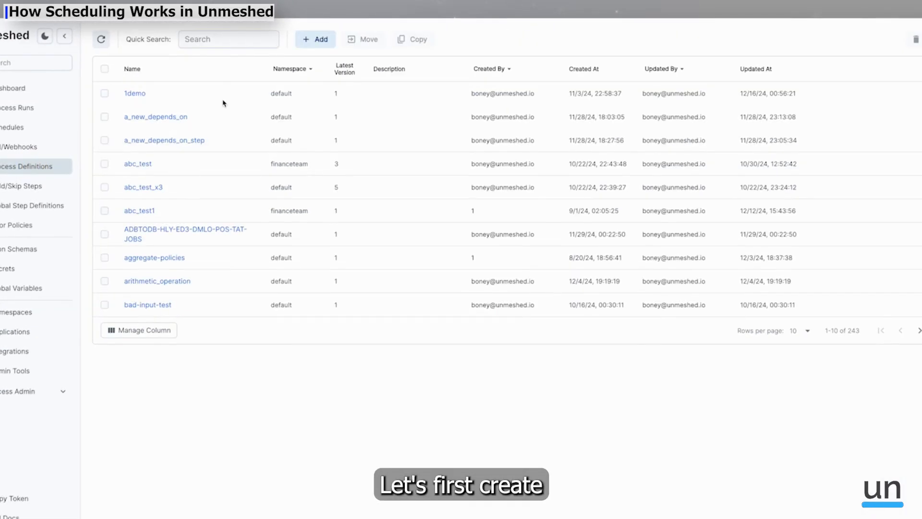
pyautogui.click(326, 44)
pyautogui.click(182, 51)
pyautogui.write('c')
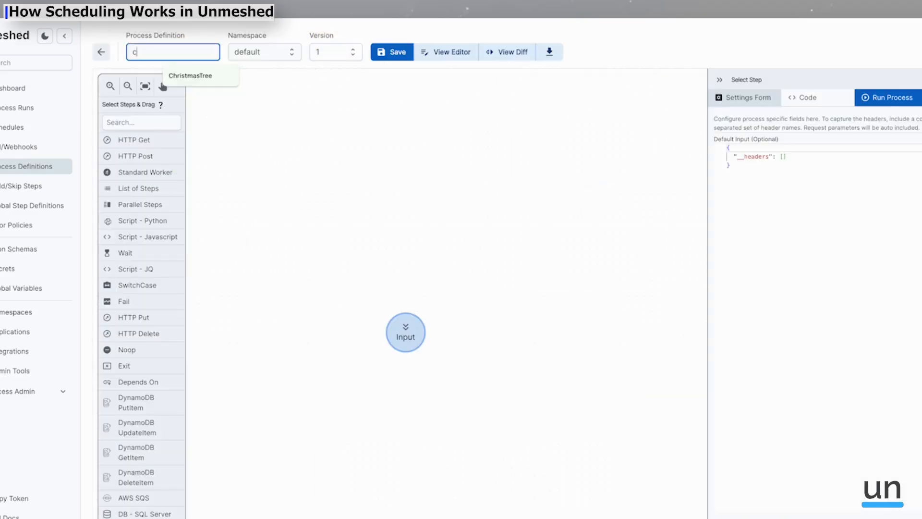
pyautogui.write('omplex-batch-job')
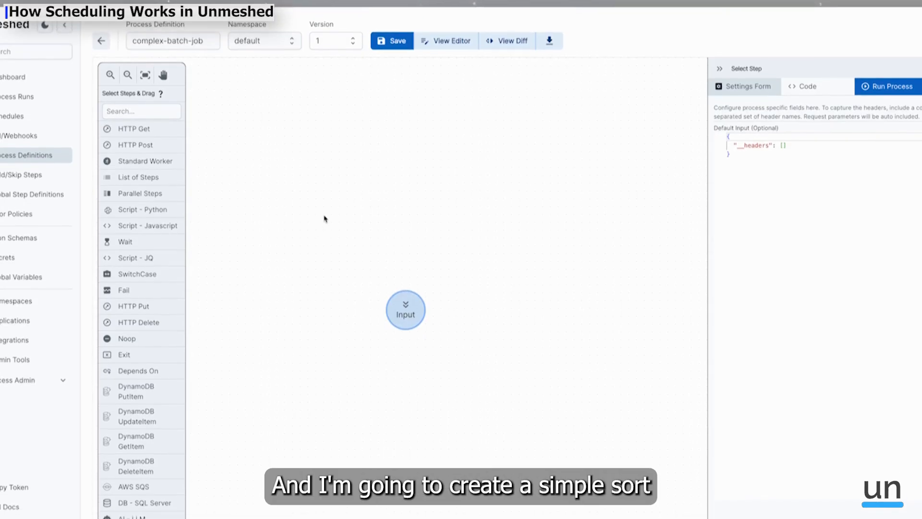
# Add a Parallel block below the input, nest a List of Steps inside it, and place an HTTP Get step in the list.
pyautogui.scroll(-5, 324, 206)
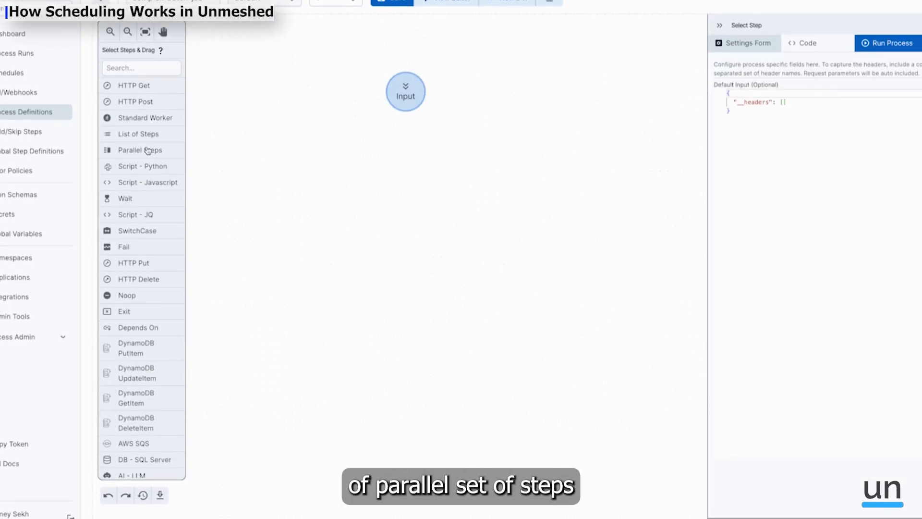
pyautogui.moveTo(148, 150); pyautogui.dragTo(418, 126)
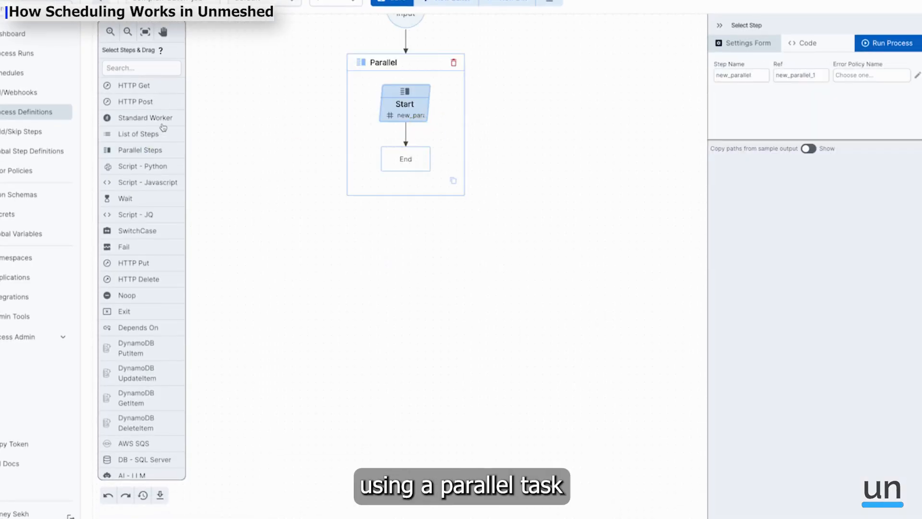
pyautogui.moveTo(163, 129); pyautogui.dragTo(403, 102)
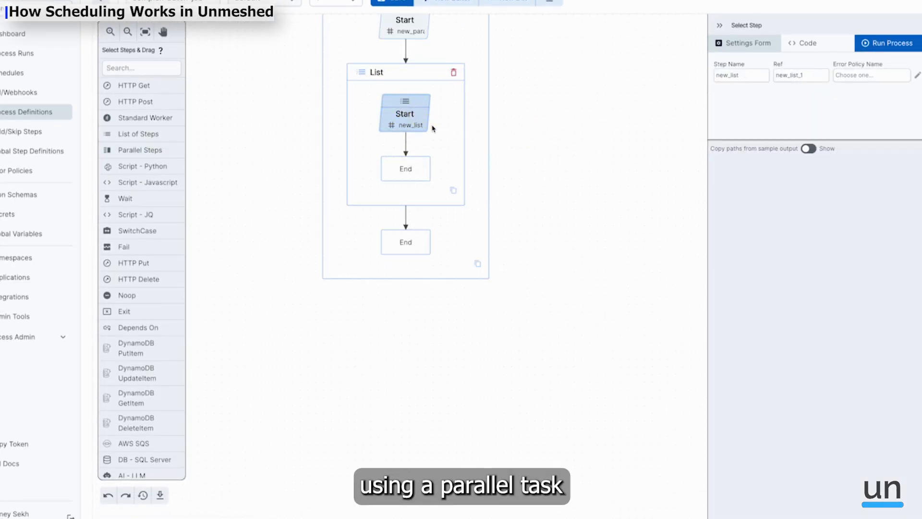
pyautogui.moveTo(124, 92); pyautogui.dragTo(405, 227)
# Duplicate the HTTP Get step within the list until it holds five HTTP Get steps in sequence.
pyautogui.moveTo(464, 269); pyautogui.dragTo(428, 372)
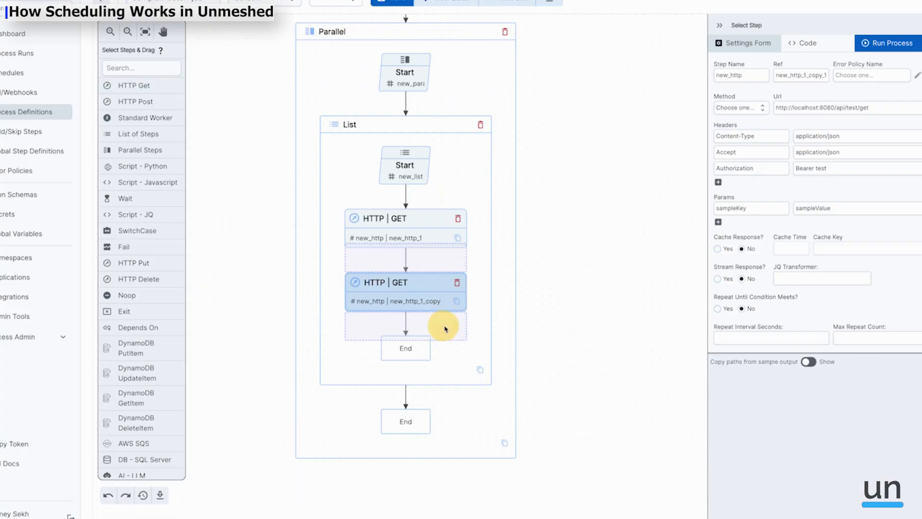
pyautogui.moveTo(456, 334); pyautogui.dragTo(437, 391)
pyautogui.scroll(1, 438, 391)
pyautogui.scroll(2, 380, 282)
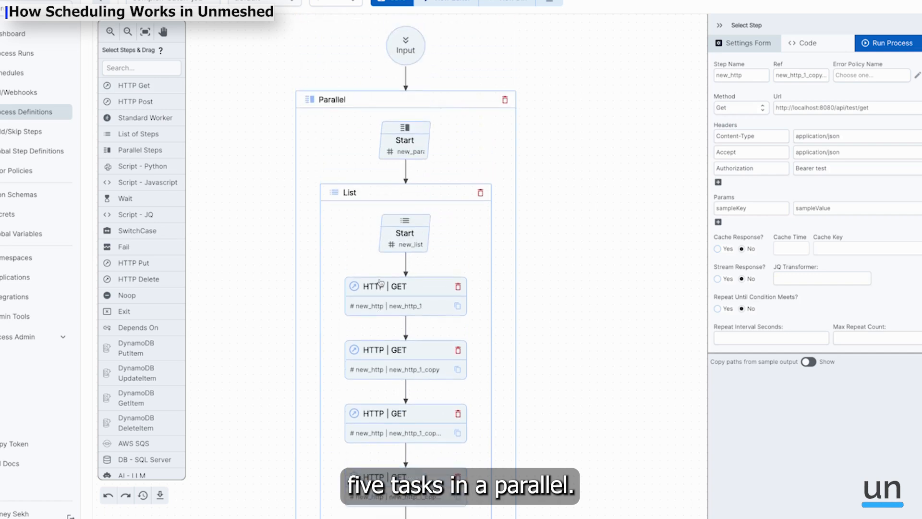
# Duplicate the whole five-step list inside the Parallel block until there are five parallel lists.
pyautogui.scroll(-3, 380, 282)
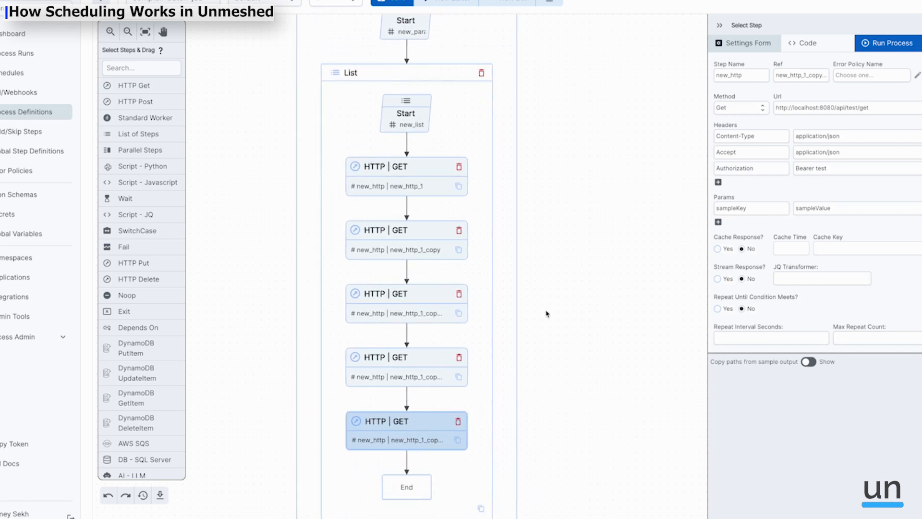
pyautogui.scroll(-3, 526, 312)
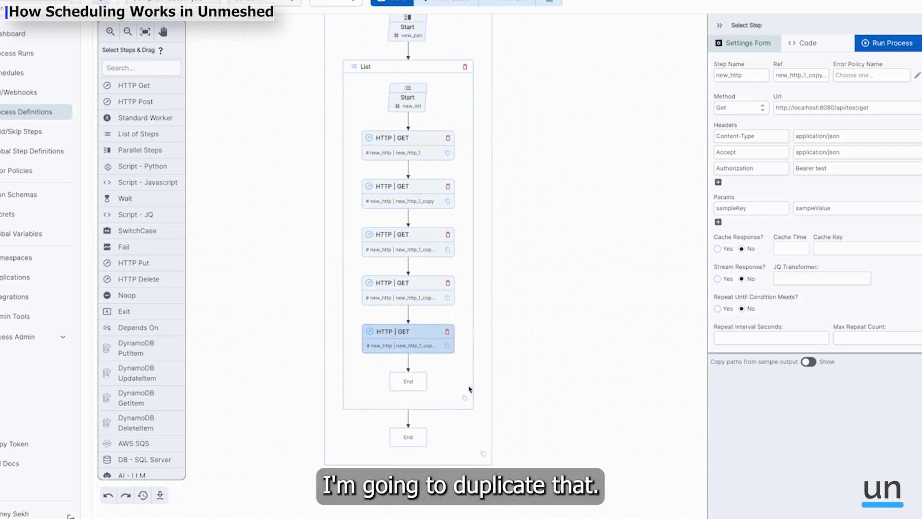
pyautogui.moveTo(464, 399); pyautogui.dragTo(456, 422)
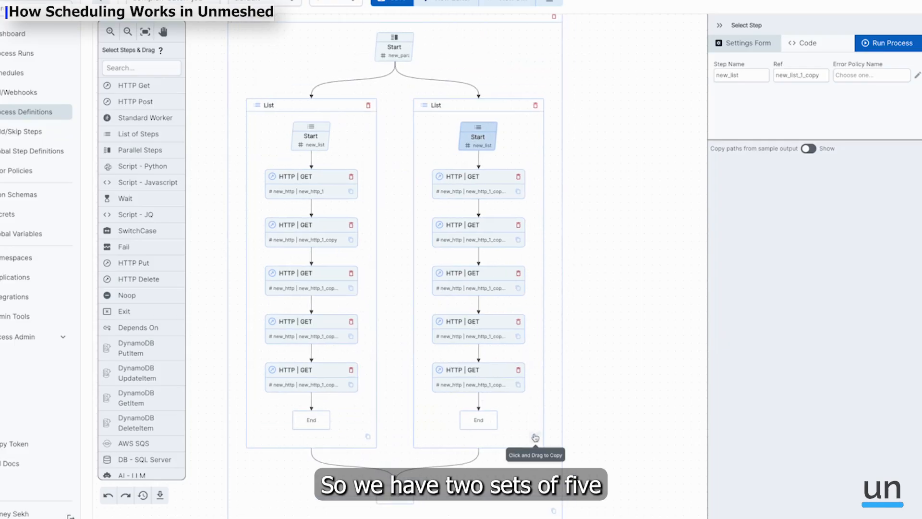
pyautogui.moveTo(536, 437); pyautogui.dragTo(527, 461)
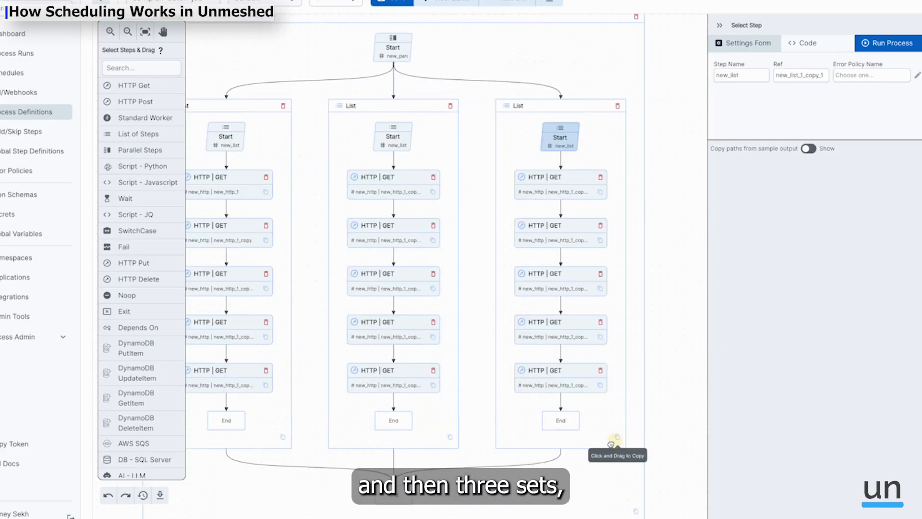
pyautogui.moveTo(617, 439)
pyautogui.mouseDown()
pyautogui.moveTo(580, 469)
pyautogui.moveTo(618, 450)
pyautogui.mouseUp()
pyautogui.moveTo(700, 437); pyautogui.dragTo(639, 461)
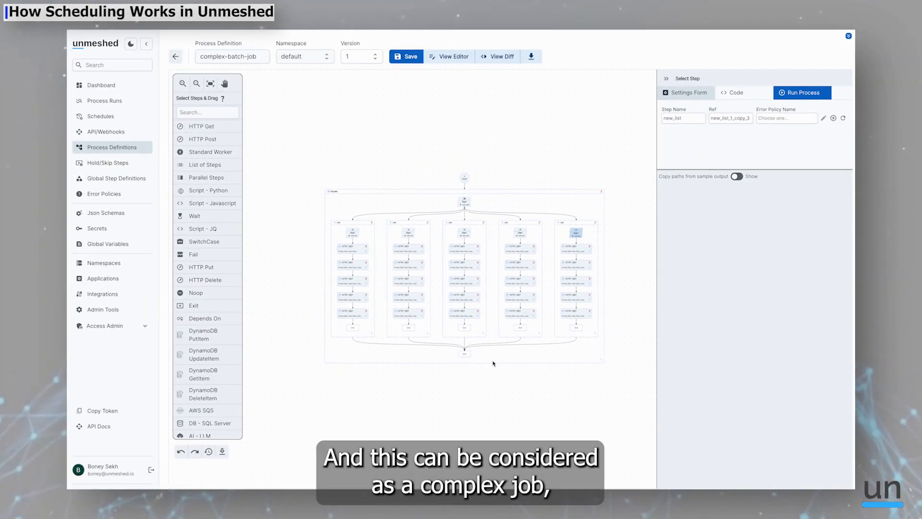
# Widen the diagram canvas to show all five parallel lists and save the process definition.
pyautogui.scroll(5, 495, 383)
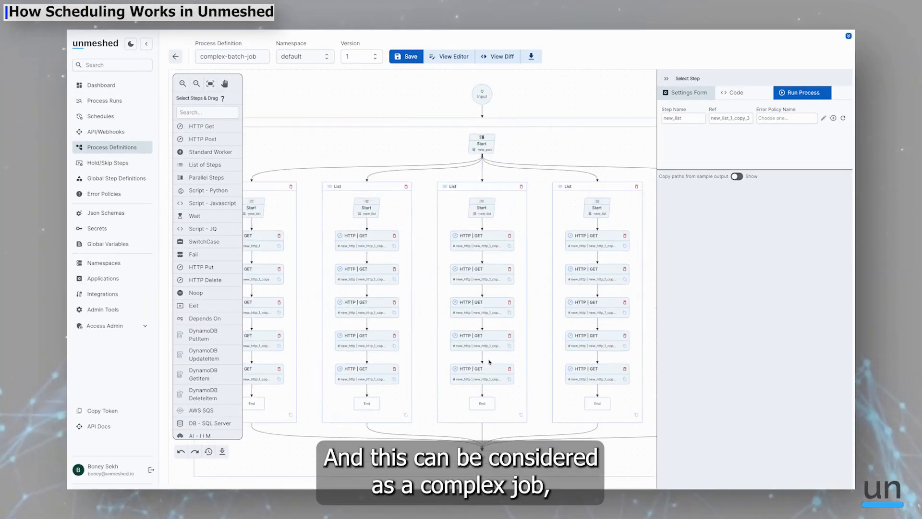
pyautogui.scroll(-5, 490, 362)
pyautogui.scroll(5, 489, 362)
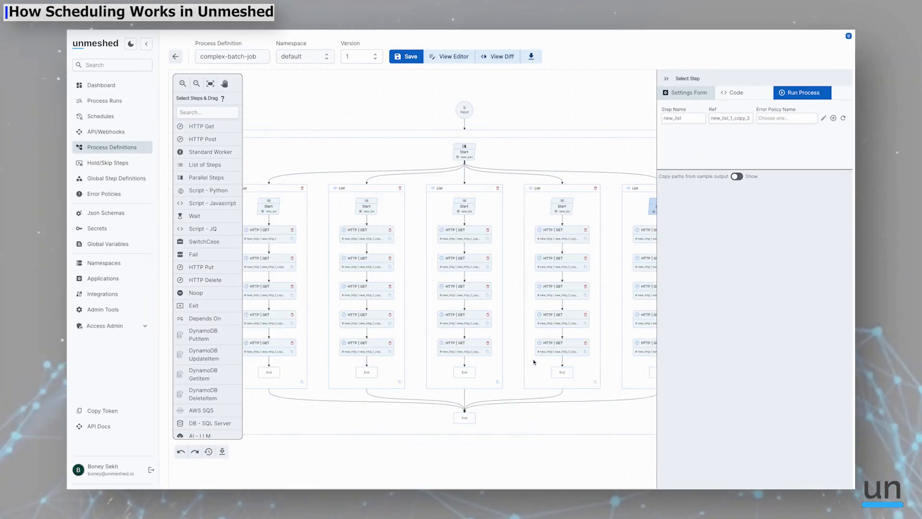
pyautogui.moveTo(657, 302); pyautogui.dragTo(739, 302)
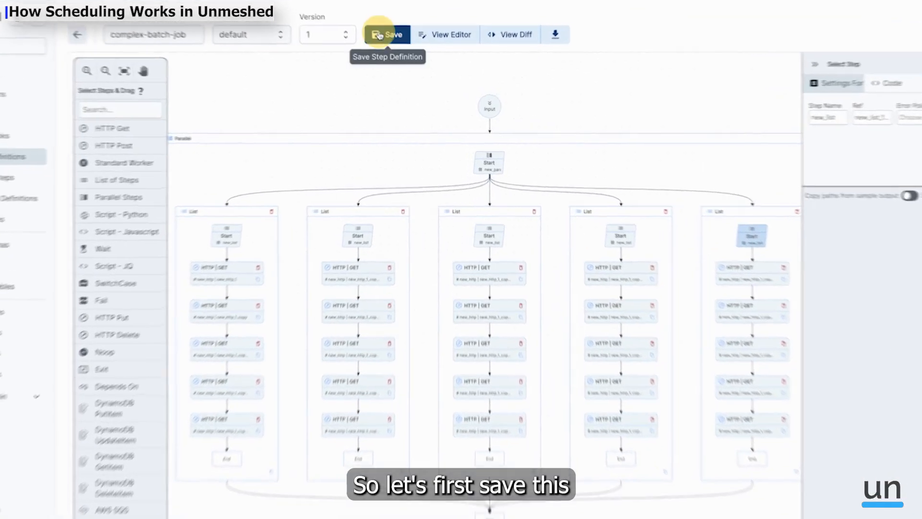
pyautogui.click(404, 57)
pyautogui.click(380, 35)
# Test-run the complex-batch-job process with empty input and examine the timeline of the resulting run.
pyautogui.click(770, 78)
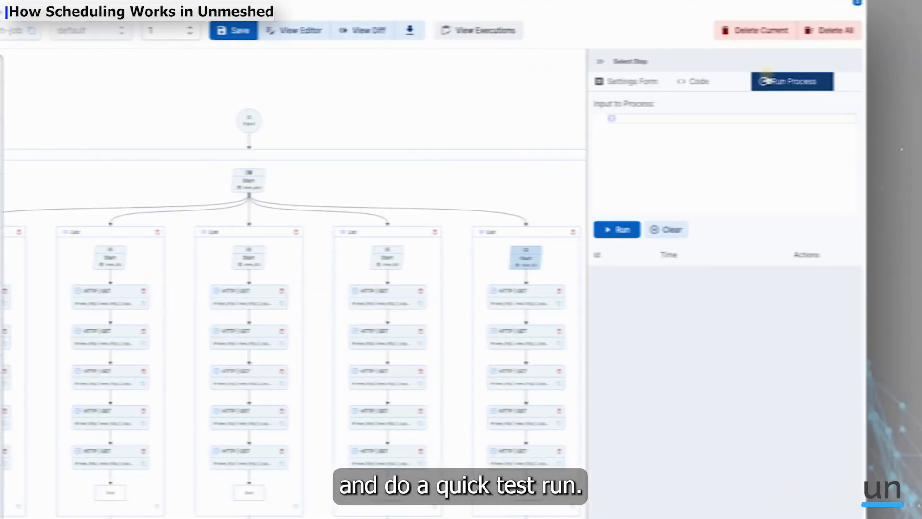
pyautogui.click(623, 228)
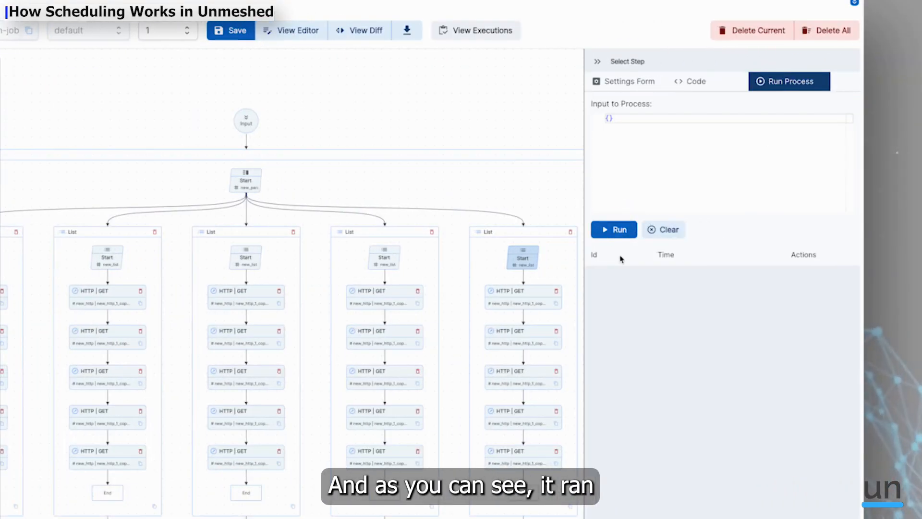
pyautogui.click(610, 269)
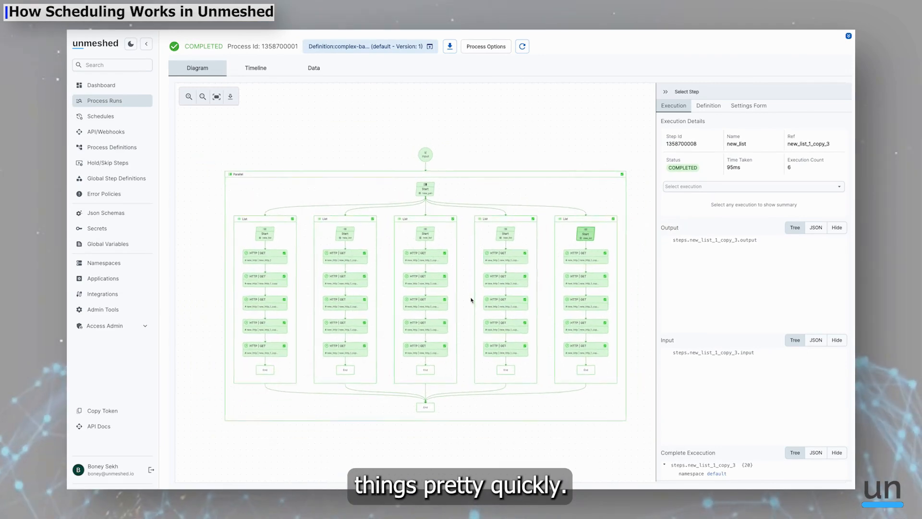
pyautogui.click(256, 68)
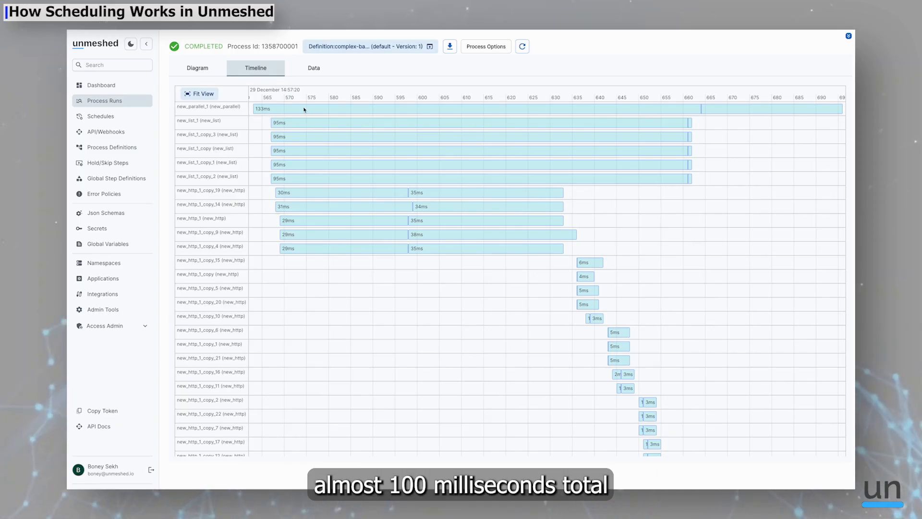
# Add a new schedule named tets-complex-scheduling with the description Testing.
pyautogui.click(110, 104)
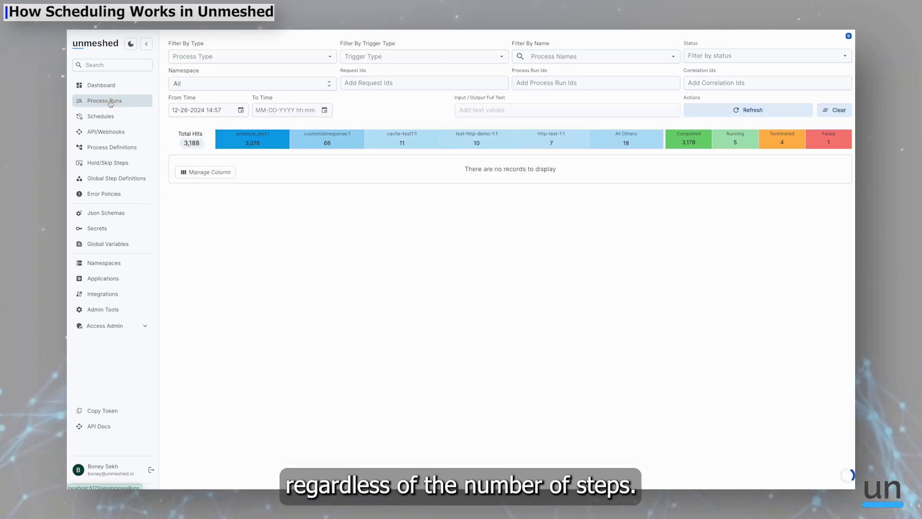
pyautogui.click(106, 120)
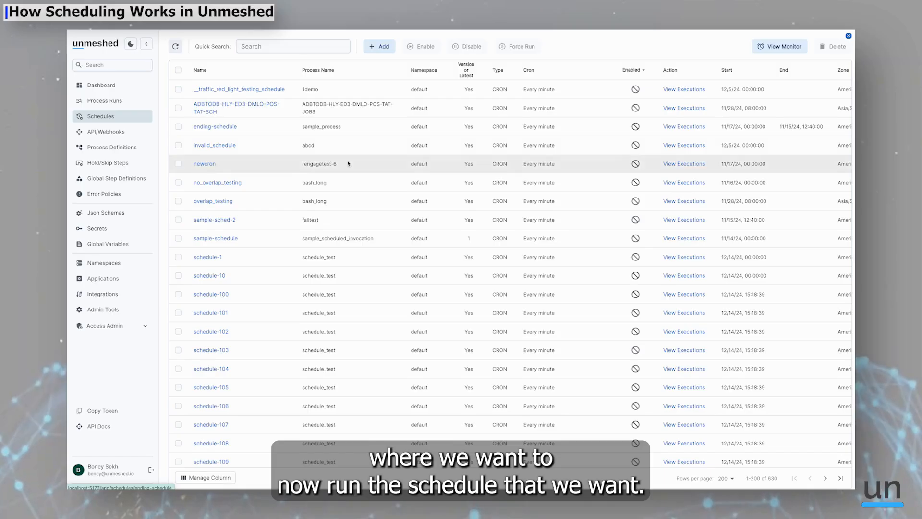
pyautogui.click(304, 44)
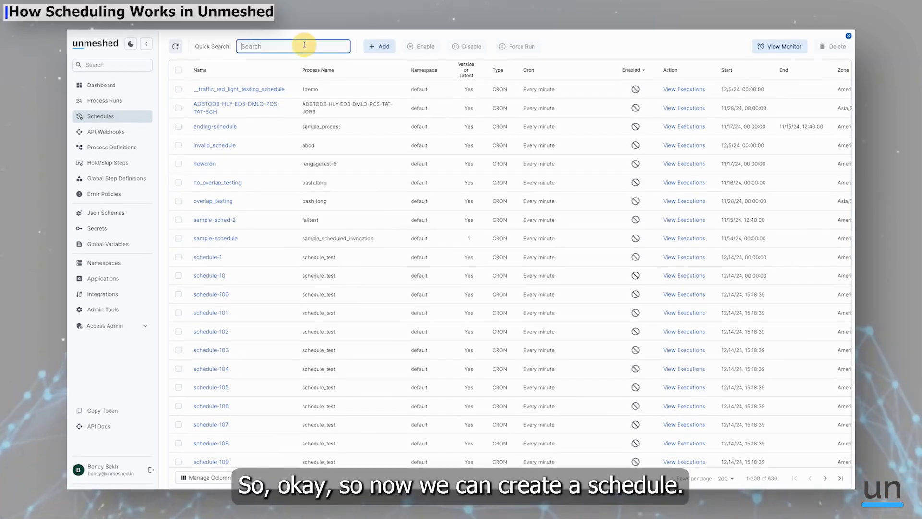
pyautogui.click(379, 46)
pyautogui.click(230, 72)
pyautogui.write('tets-complex-schediu')
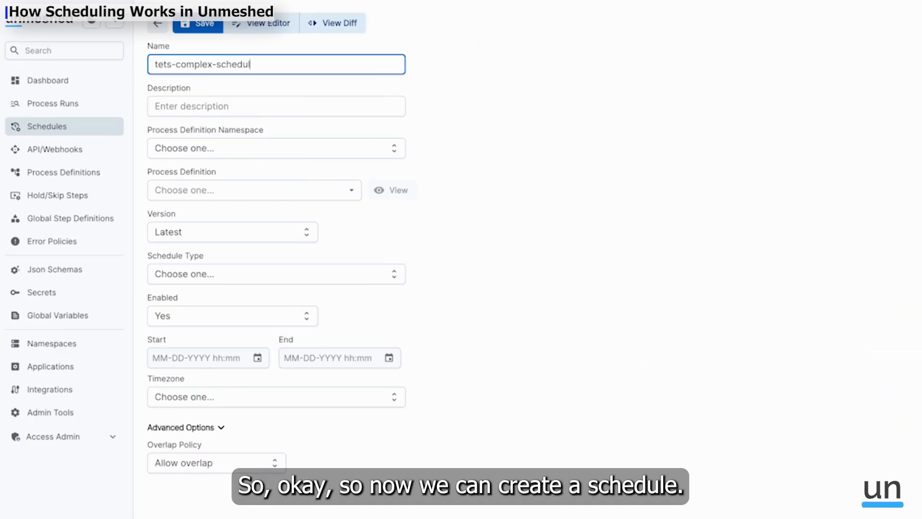
pyautogui.write('ing')
pyautogui.click(243, 103)
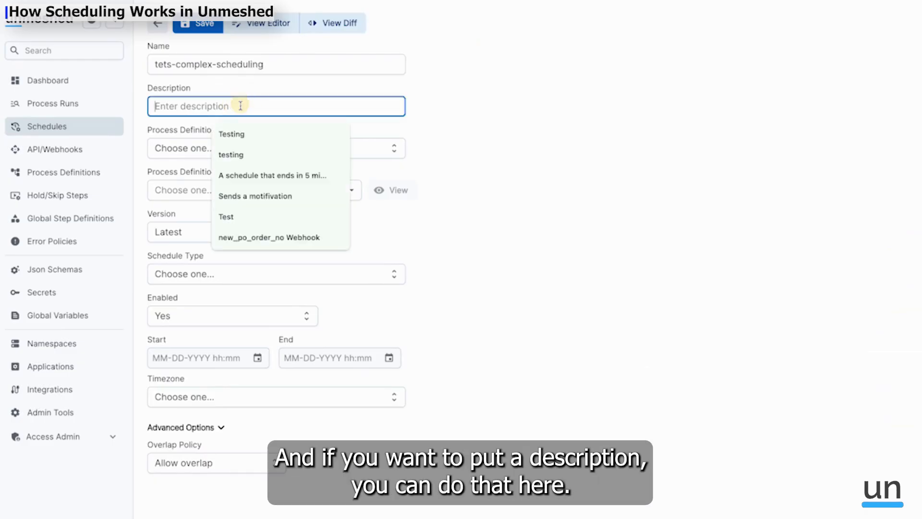
pyautogui.click(236, 130)
# Set the schedule's process definition namespace to default and its process definition to complex-batch-job.
pyautogui.click(200, 153)
pyautogui.click(220, 175)
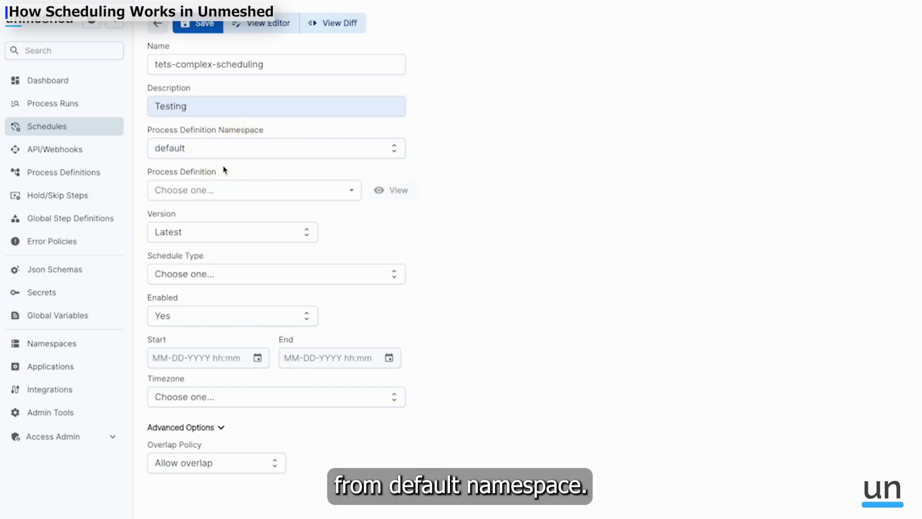
pyautogui.click(212, 190)
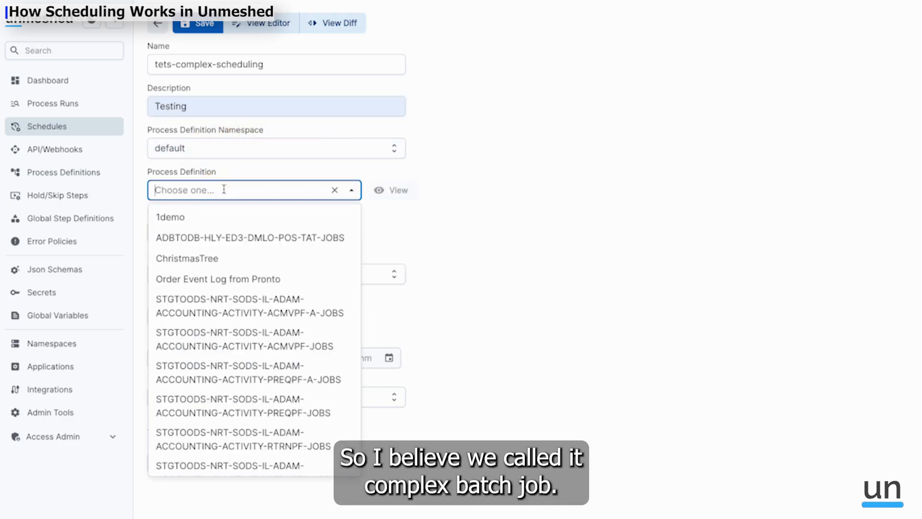
pyautogui.write('compl')
pyautogui.click(210, 237)
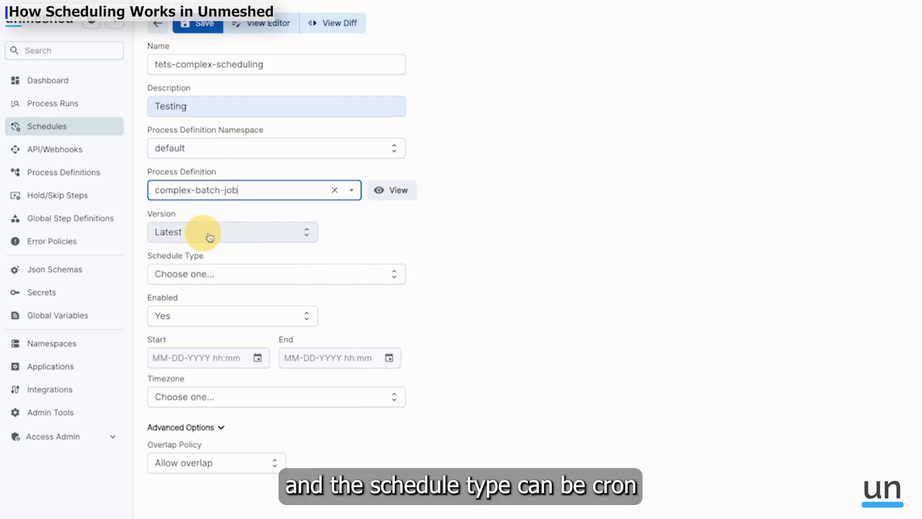
pyautogui.click(534, 244)
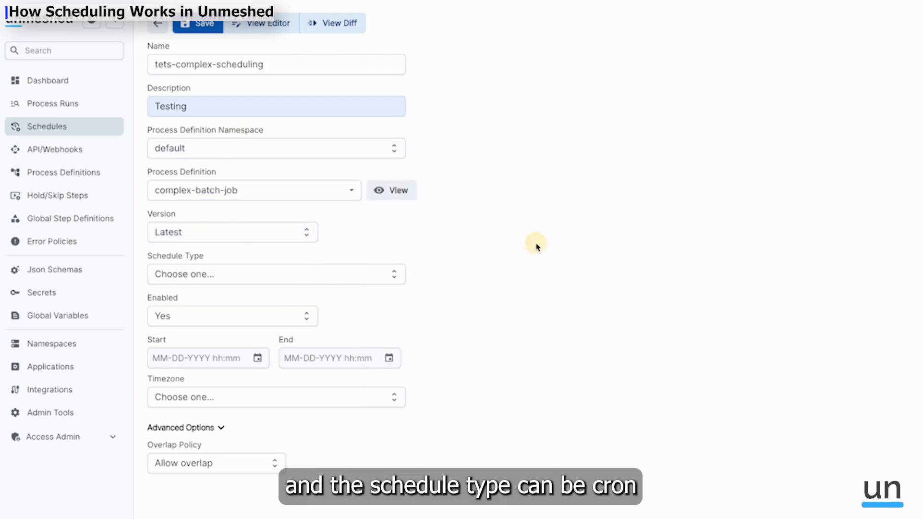
# Set the schedule type to Cron with the every-minute expression * * * * *.
pyautogui.click(225, 276)
pyautogui.click(195, 303)
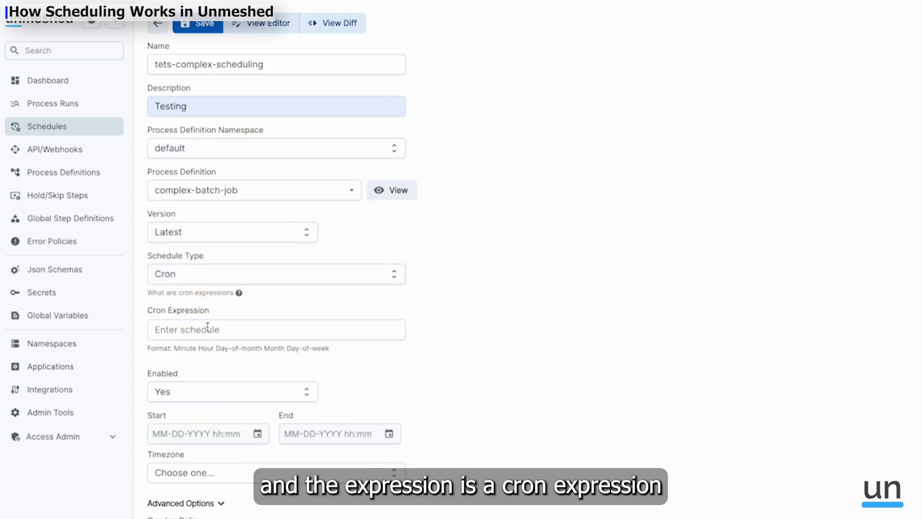
pyautogui.click(207, 329)
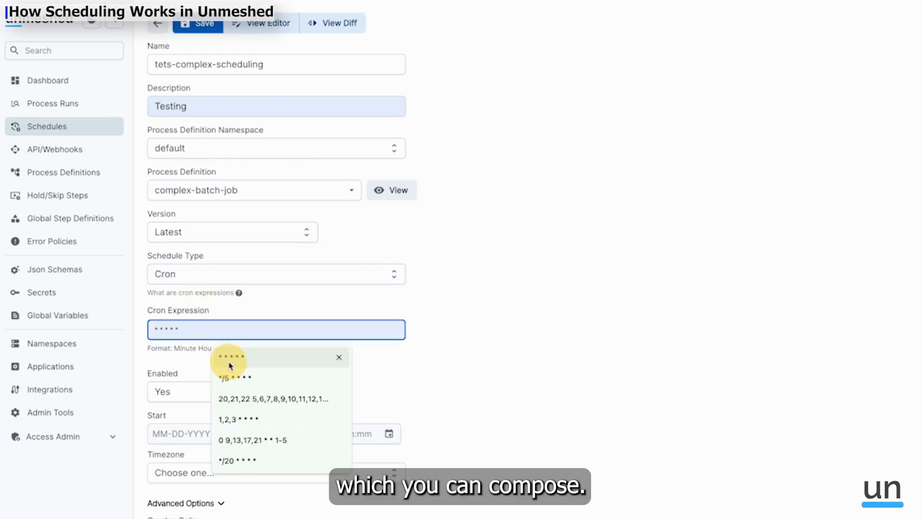
pyautogui.click(230, 364)
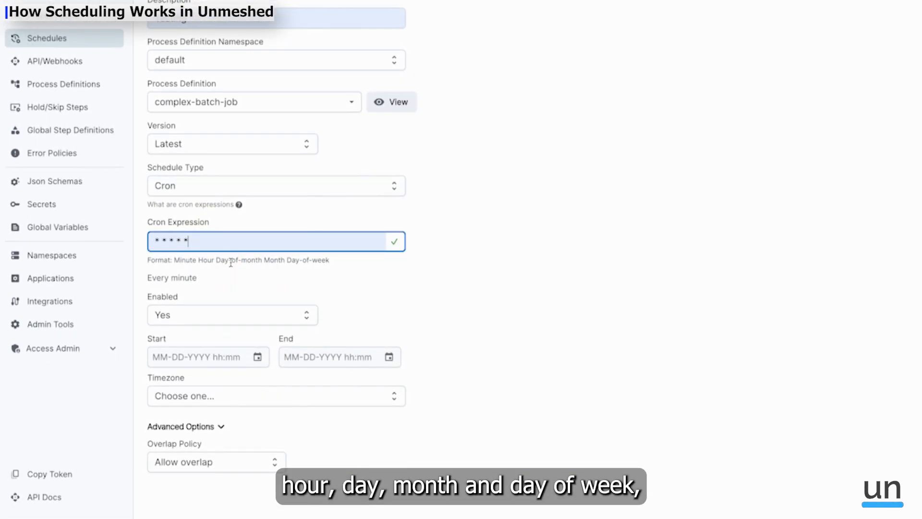
pyautogui.click(469, 302)
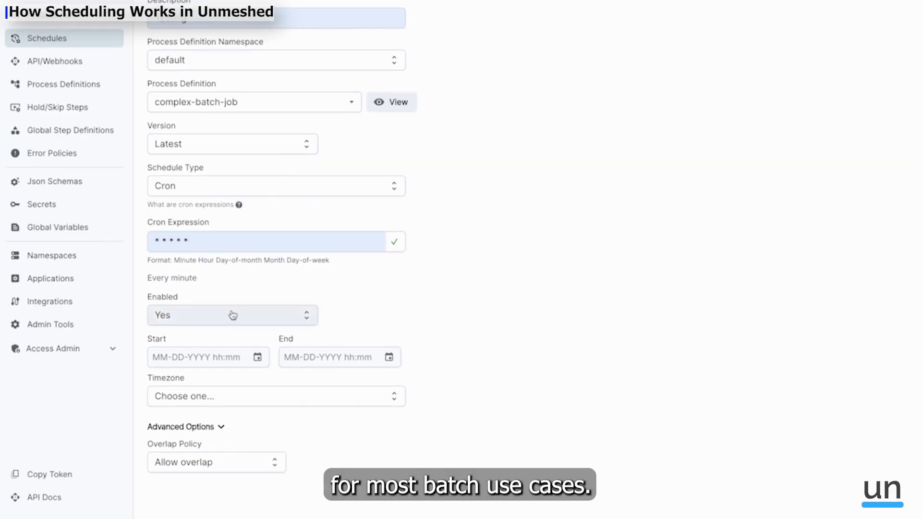
pyautogui.moveTo(155, 277); pyautogui.dragTo(197, 278)
pyautogui.click(279, 292)
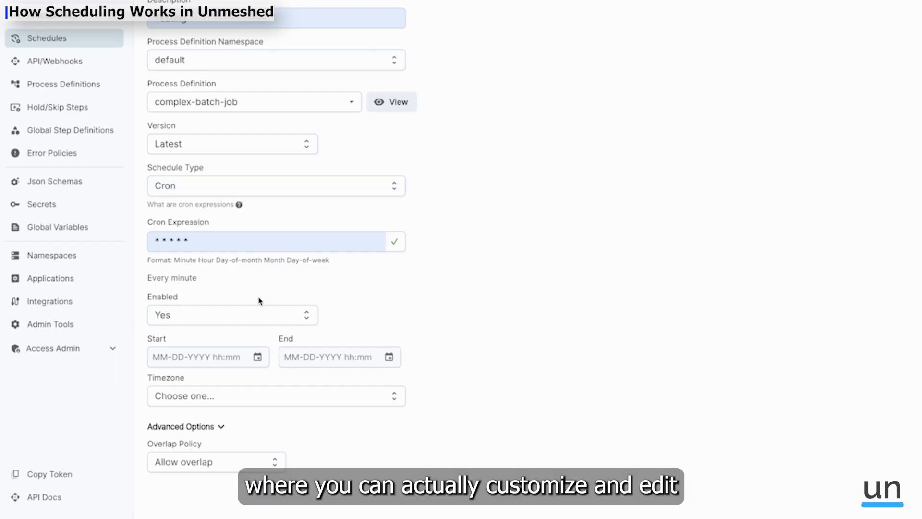
pyautogui.click(227, 324)
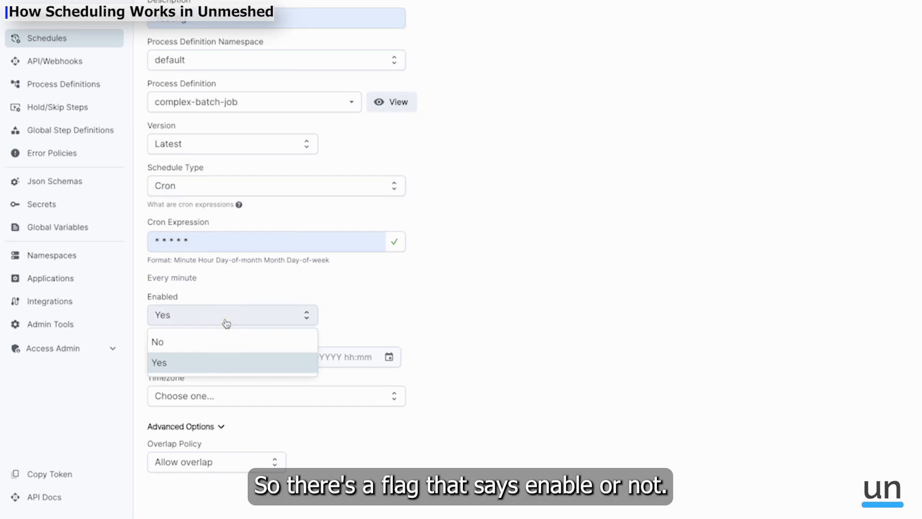
pyautogui.click(241, 310)
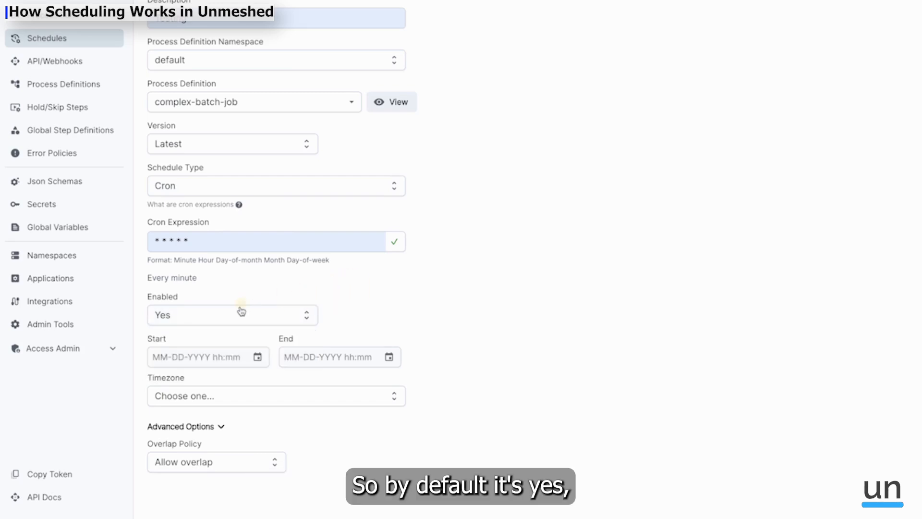
pyautogui.click(257, 357)
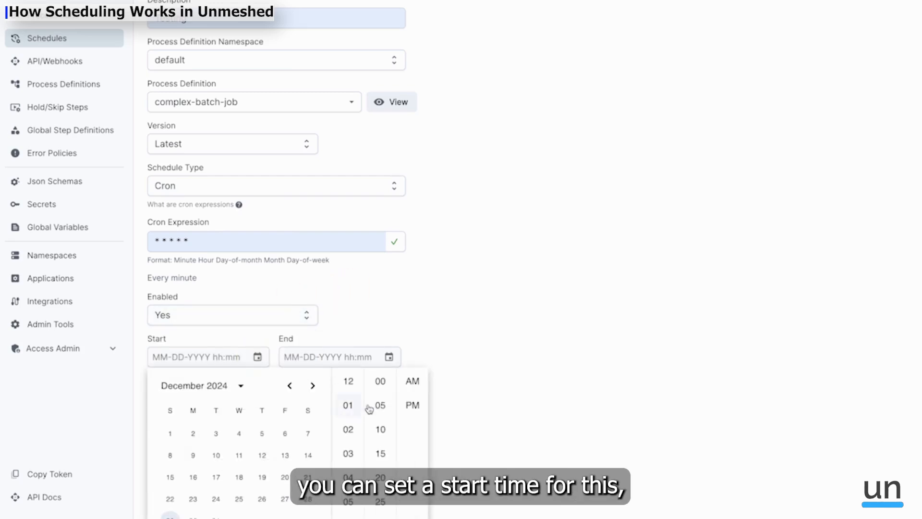
pyautogui.scroll(-3, 368, 406)
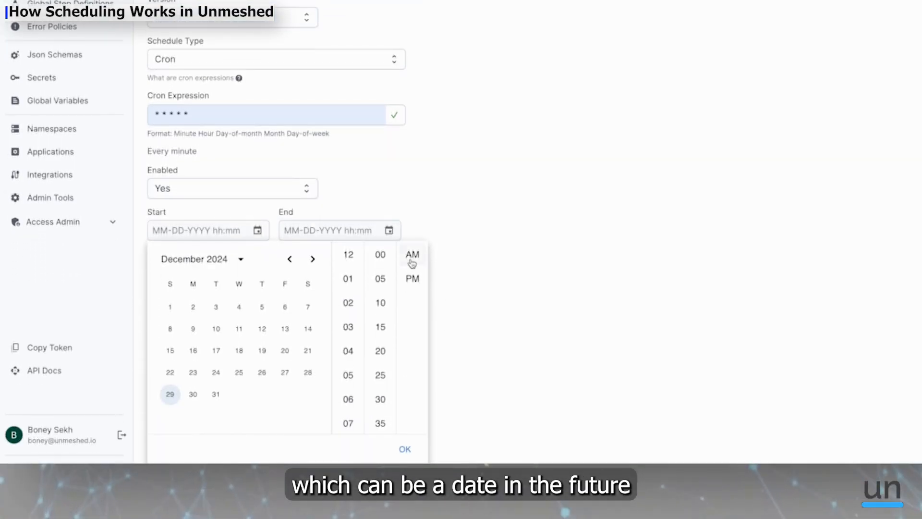
pyautogui.click(474, 252)
pyautogui.click(504, 247)
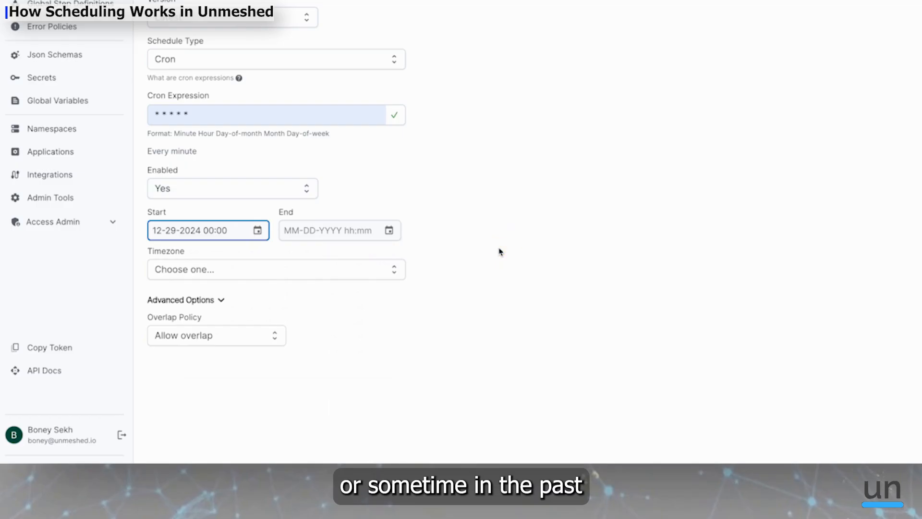
pyautogui.click(305, 269)
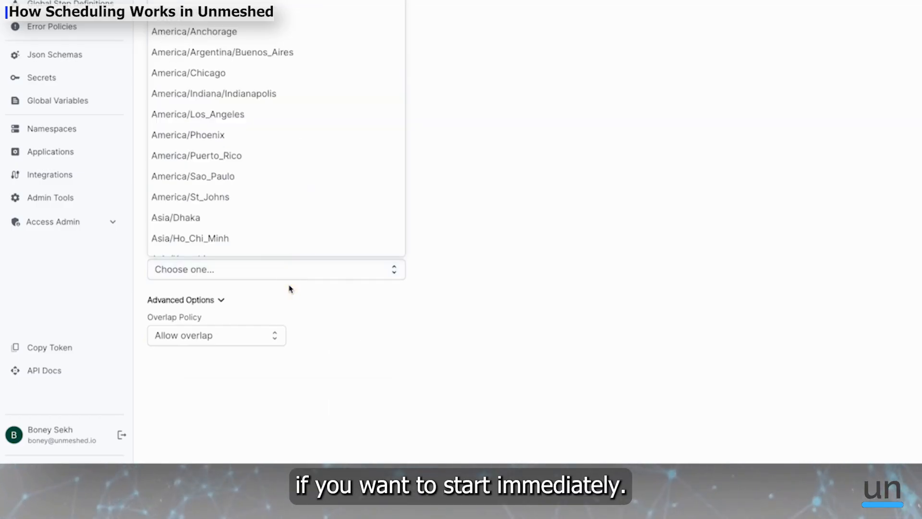
pyautogui.click(282, 121)
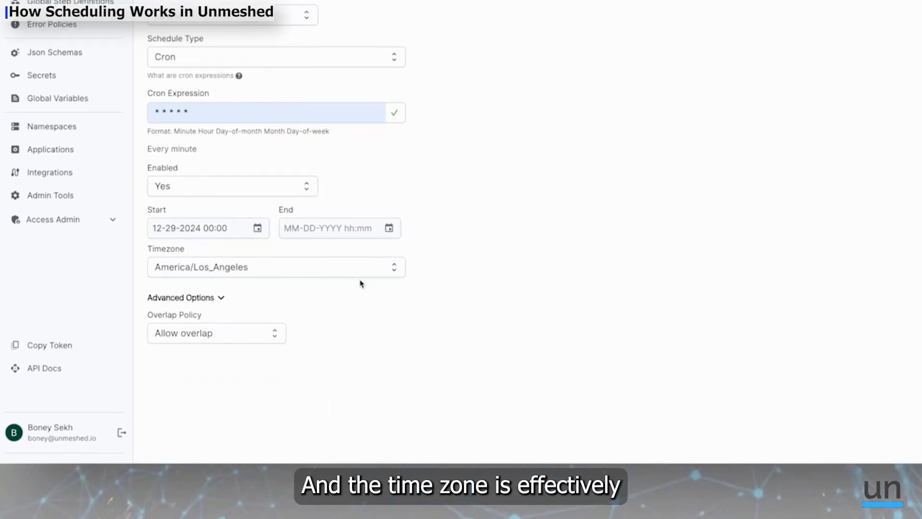
# Set the schedule's overlap policy to Do not allow overlap and save the schedule.
pyautogui.click(237, 342)
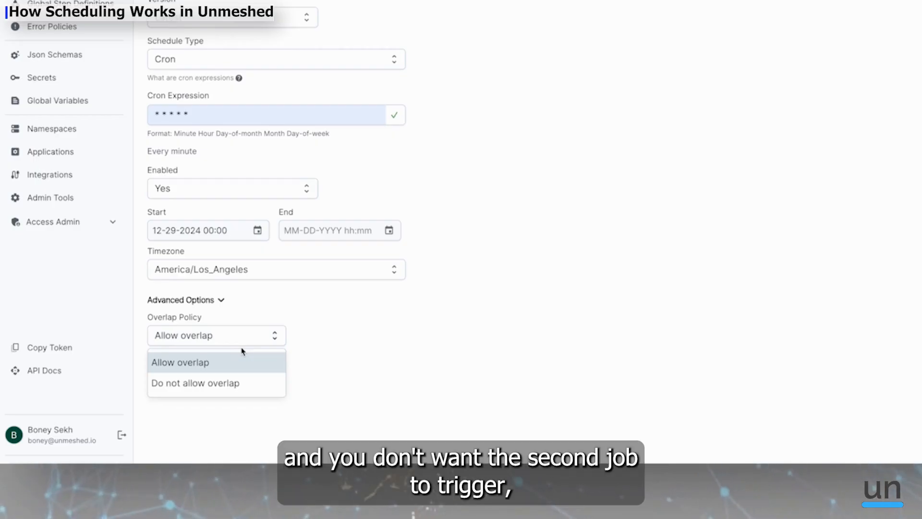
pyautogui.click(220, 384)
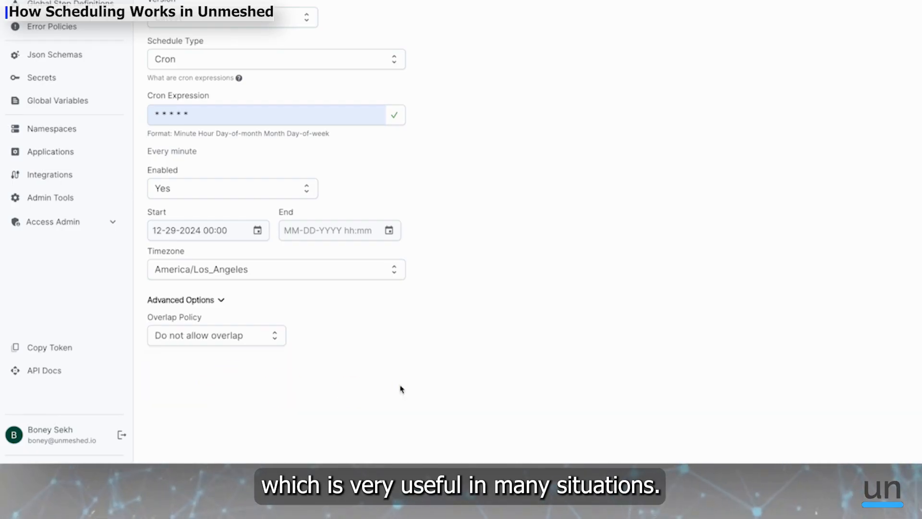
pyautogui.scroll(1, 276, 231)
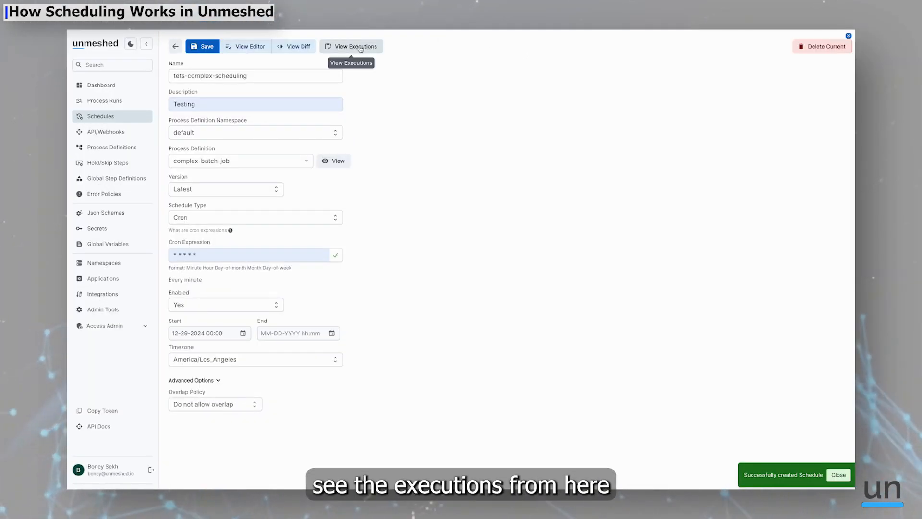
# View the saved schedule's executions, refresh the list, and check the duration of the complex-batch-job run.
pyautogui.click(362, 48)
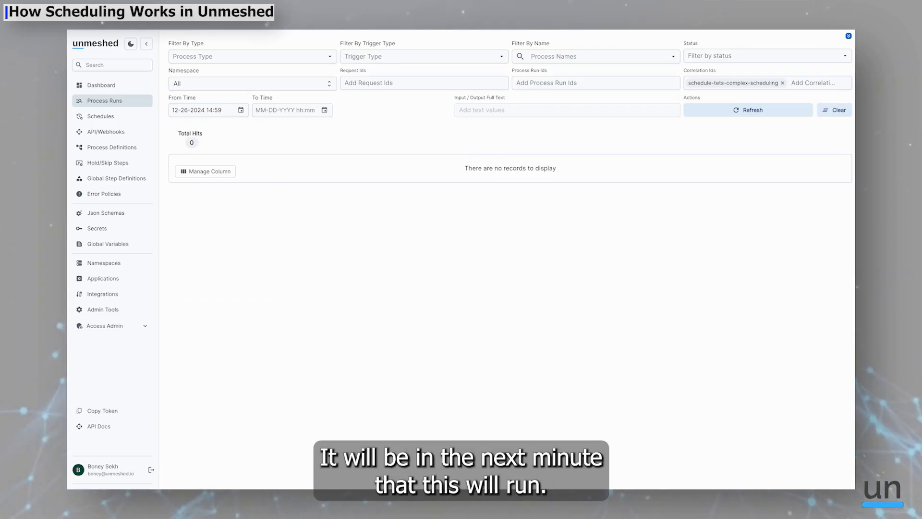
pyautogui.click(761, 111)
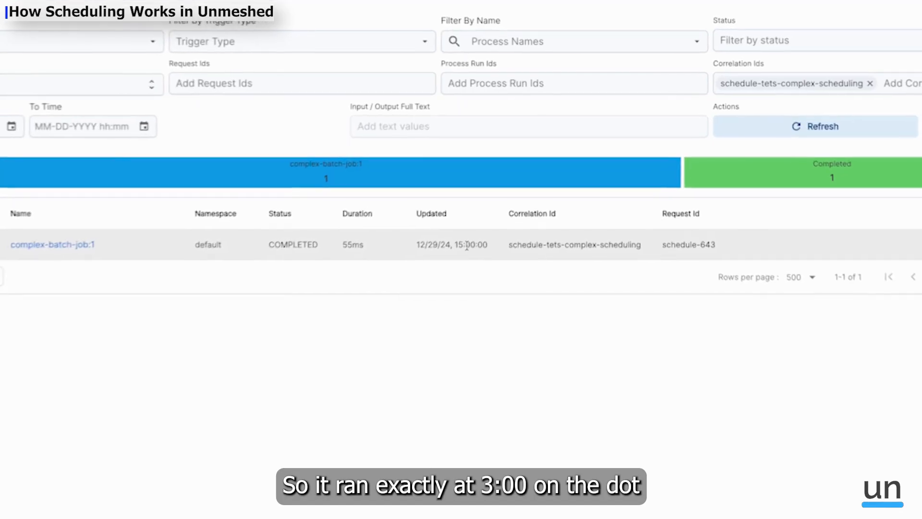
pyautogui.doubleClick(354, 246)
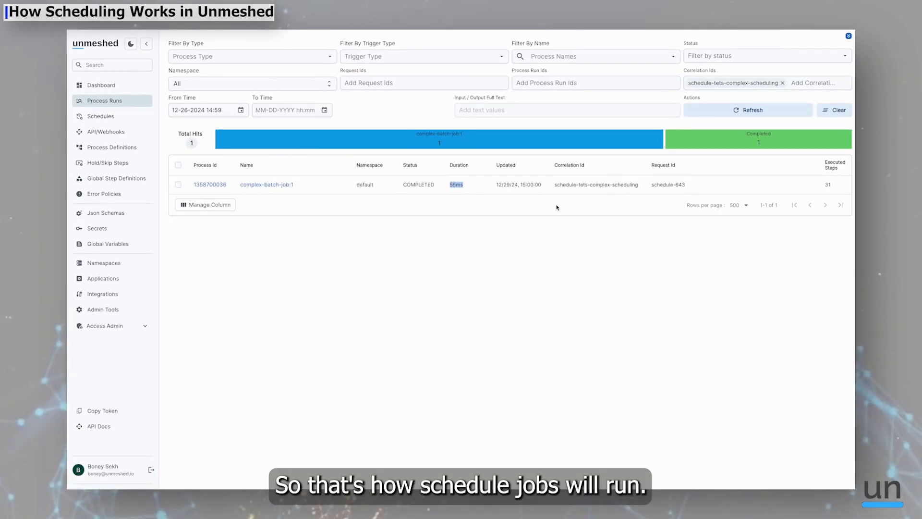
pyautogui.click(557, 207)
# Search the schedules for "complex" and select the tets-complex-scheduling schedule.
pyautogui.click(100, 117)
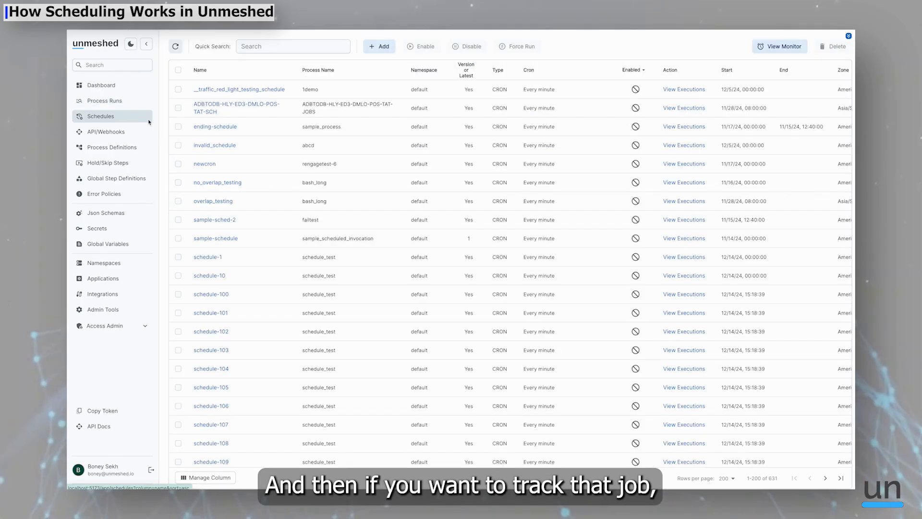
pyautogui.click(313, 46)
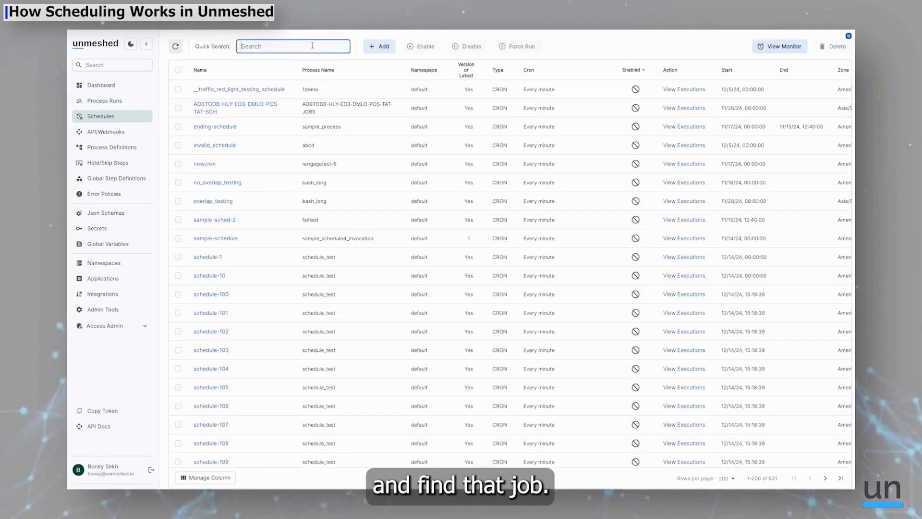
pyautogui.write('c')
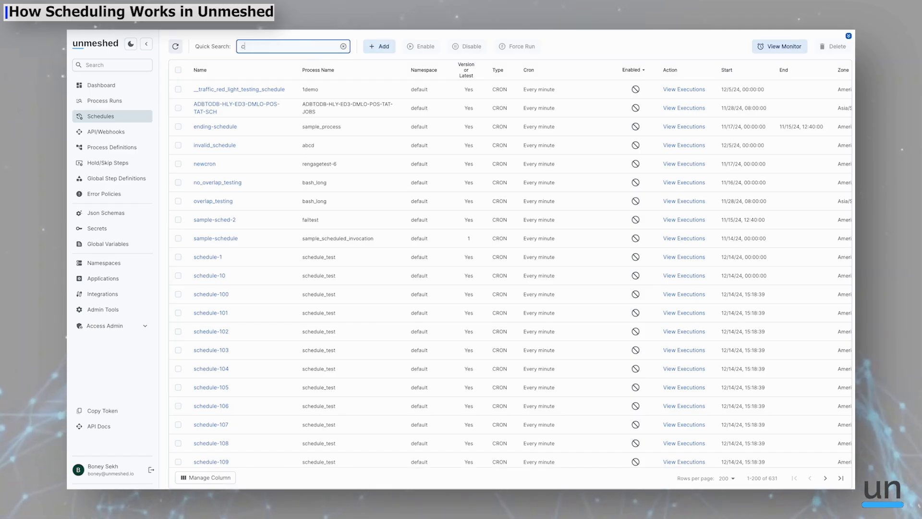
pyautogui.write('omplex')
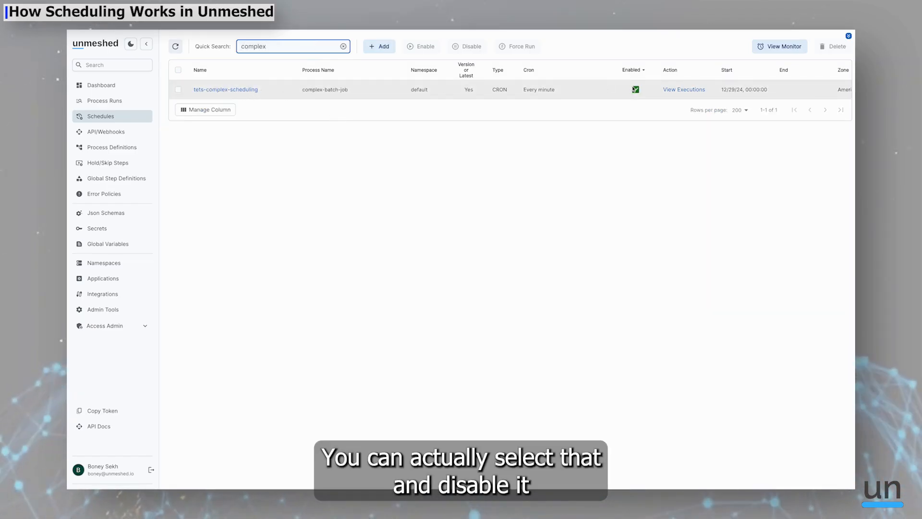
pyautogui.click(178, 90)
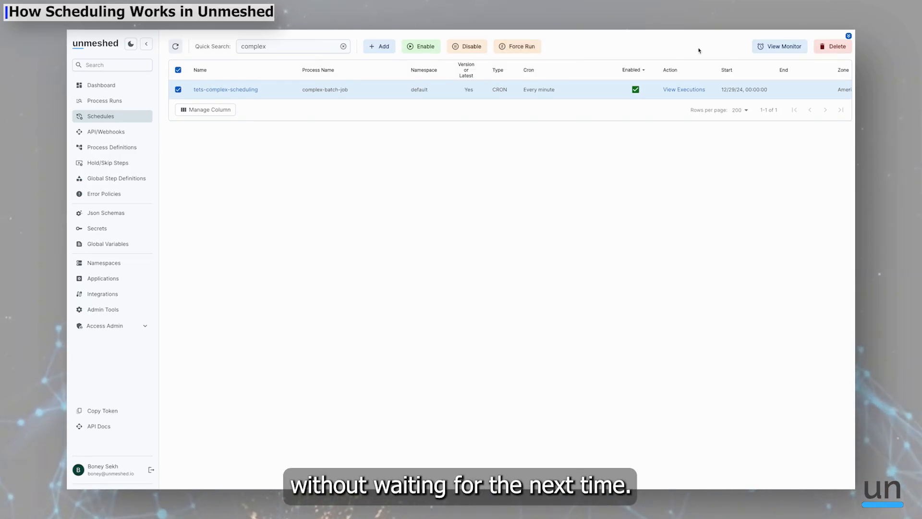
# Open the schedule monitor.
pyautogui.click(771, 47)
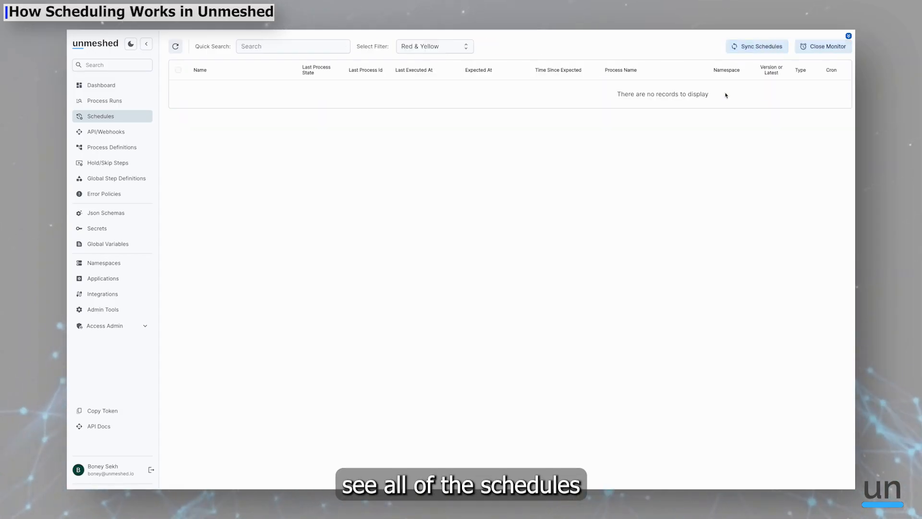